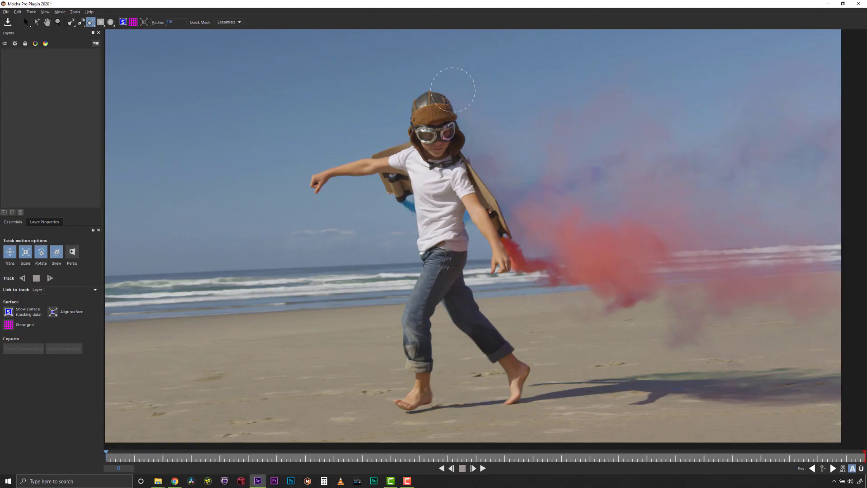
Step: Paint Area Brush masks over the boy's head, both arms, leg and hip
drag(453, 90, 434, 136)
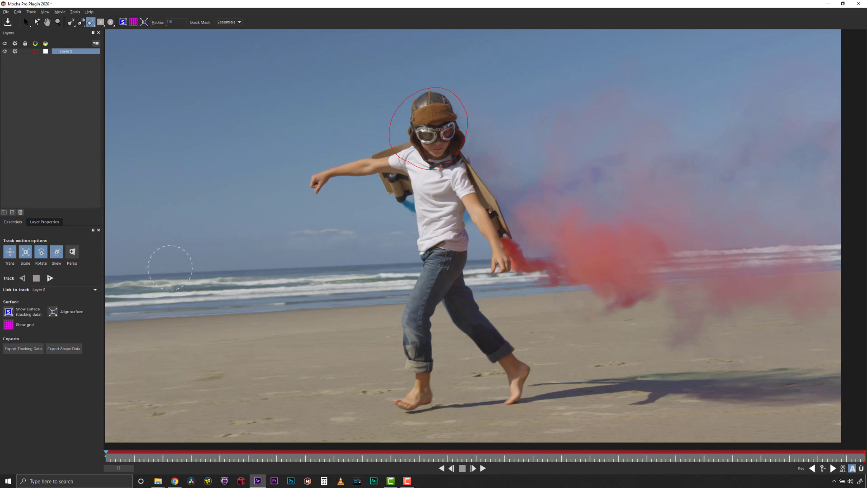
drag(482, 200, 505, 267)
drag(393, 171, 319, 182)
mouse_move(452, 248)
mouse_down()
mouse_move(426, 288)
mouse_move(442, 287)
mouse_move(444, 249)
mouse_up()
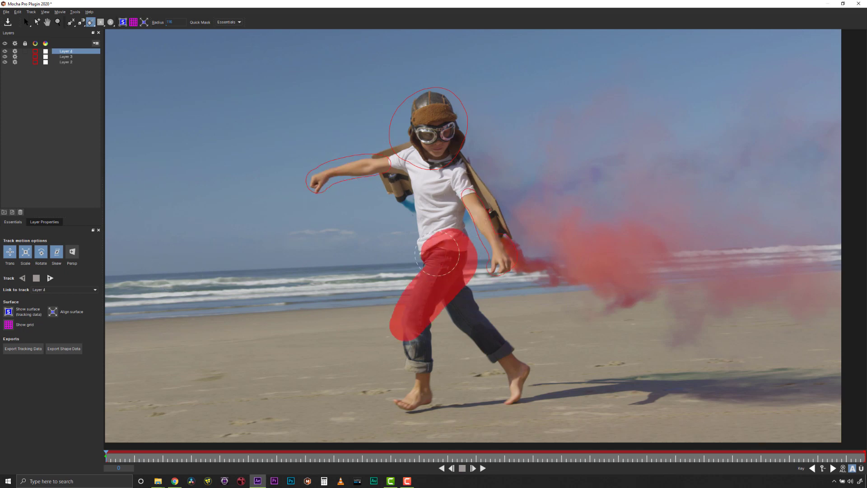
drag(411, 328, 414, 362)
drag(452, 247, 445, 271)
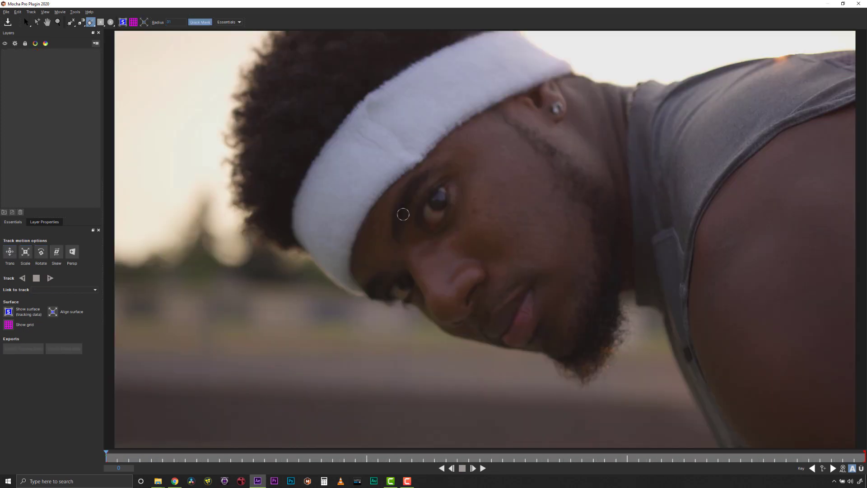
Step: Paint masks over the man's eye and the edge and tip of his headband
mouse_move(446, 186)
mouse_down()
mouse_move(425, 204)
mouse_move(429, 226)
mouse_move(436, 197)
mouse_up()
mouse_move(405, 279)
mouse_down()
mouse_move(397, 296)
mouse_move(407, 165)
mouse_move(572, 65)
mouse_move(427, 54)
mouse_move(432, 69)
mouse_move(335, 144)
mouse_move(308, 252)
mouse_move(375, 126)
mouse_move(470, 95)
mouse_move(524, 56)
mouse_move(468, 73)
mouse_up()
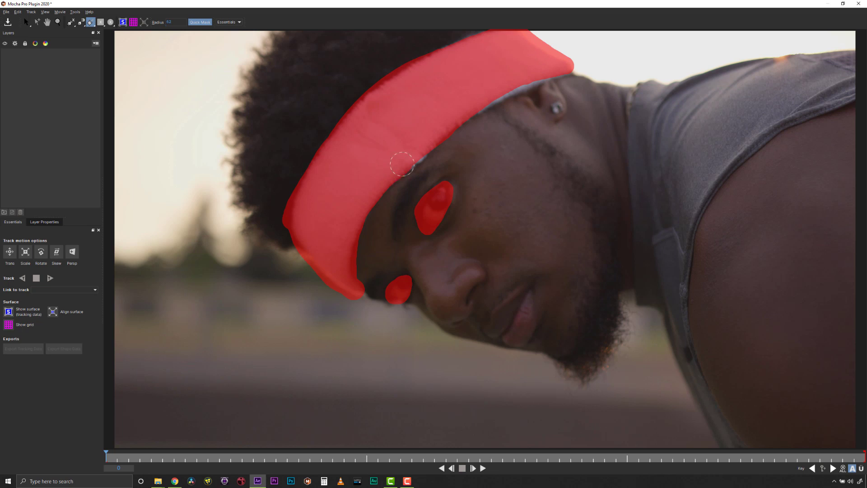
drag(483, 102, 566, 71)
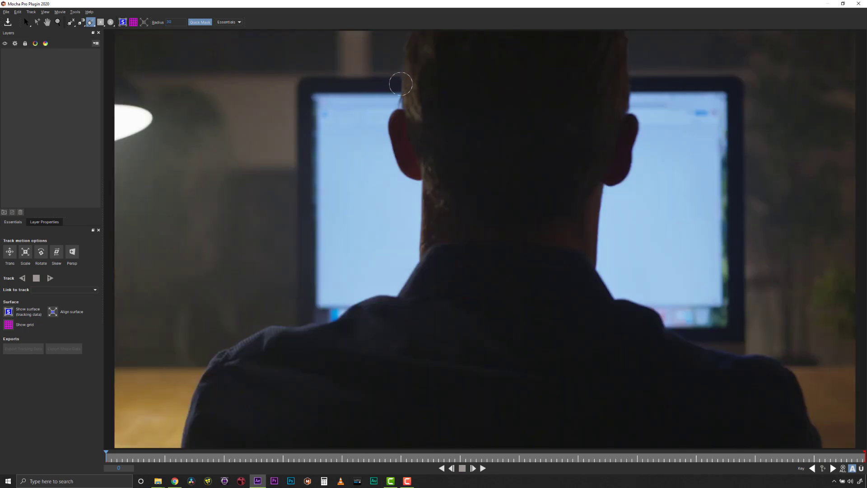
Step: Paint along the monitor's top and side edges and convert it to a spline layer
mouse_move(400, 84)
mouse_down()
mouse_move(411, 81)
mouse_move(306, 155)
mouse_move(308, 306)
mouse_move(332, 311)
mouse_up()
mouse_move(618, 82)
mouse_down()
mouse_move(694, 81)
mouse_move(736, 310)
mouse_move(653, 336)
mouse_up()
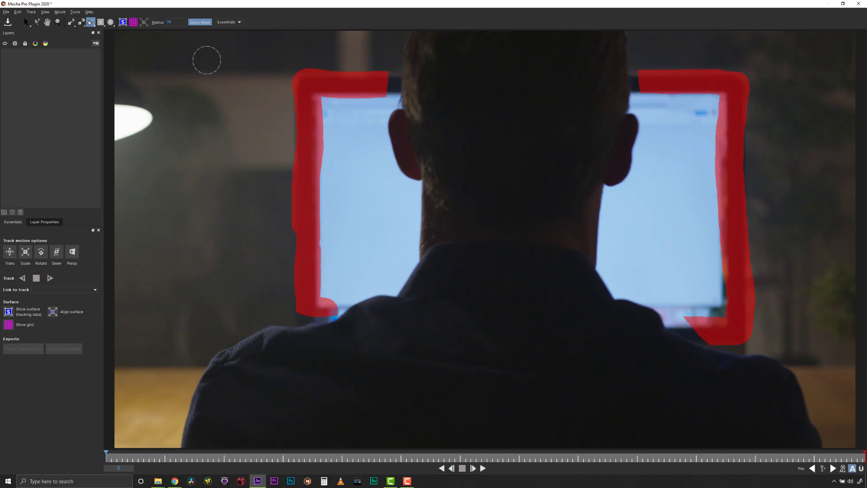
click(200, 22)
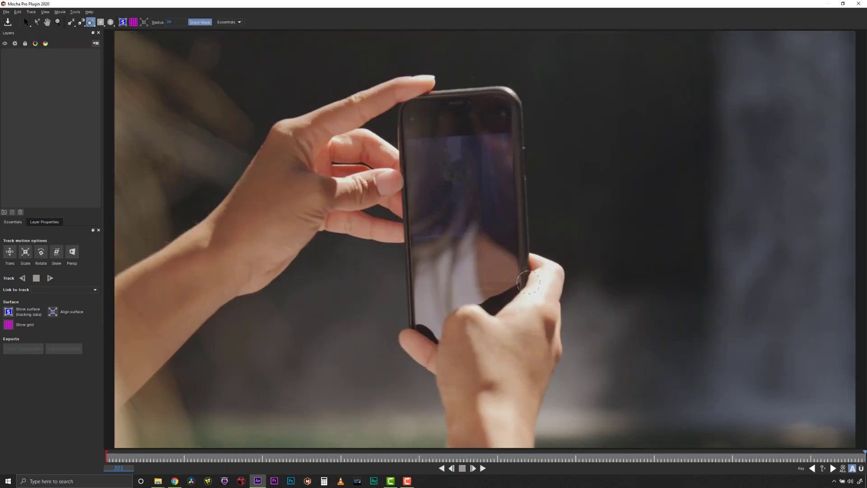
Step: Paint the phone into a Layer 1 spline and track it backwards
mouse_move(528, 283)
mouse_down()
mouse_move(513, 95)
mouse_move(417, 93)
mouse_move(405, 131)
mouse_move(410, 326)
mouse_up()
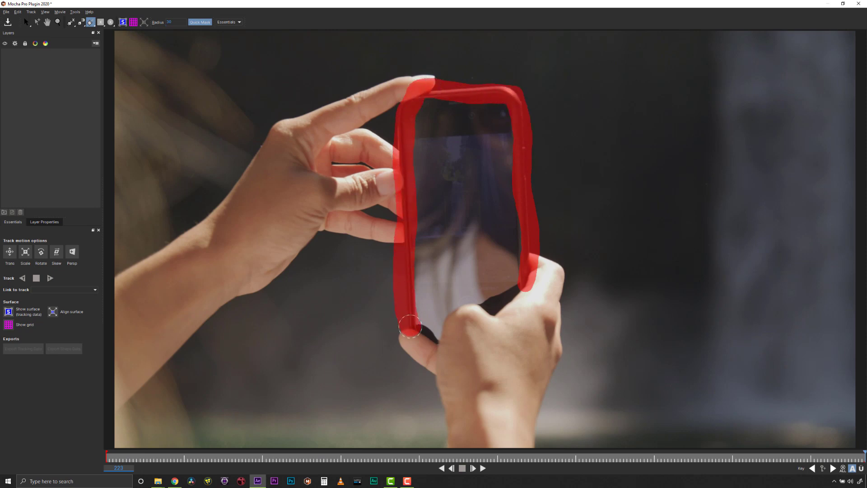
click(202, 23)
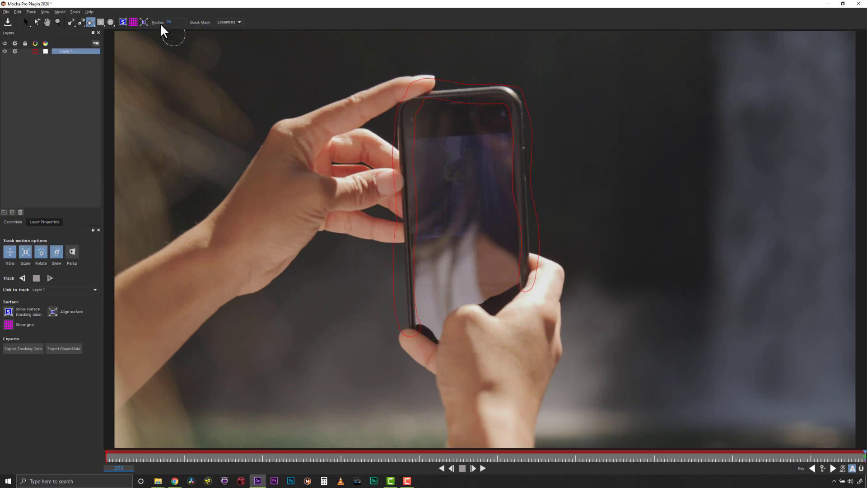
click(23, 228)
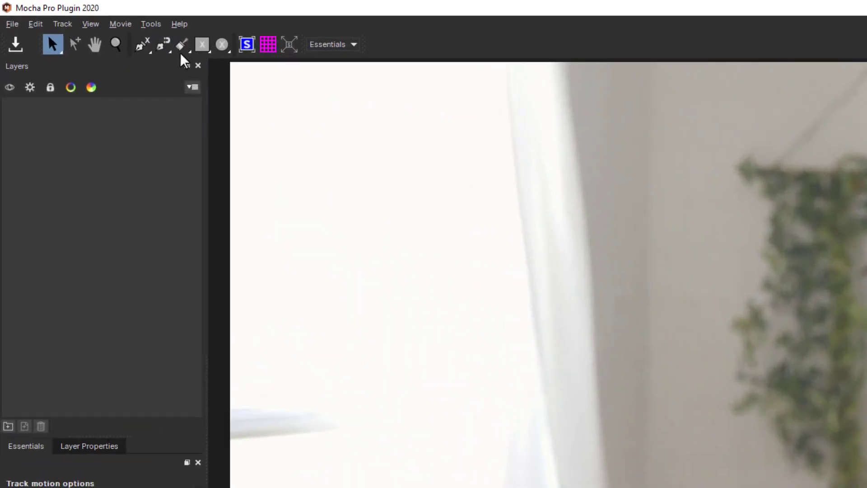
Step: Select the Area Brush and adjust its radius to 58
click(90, 21)
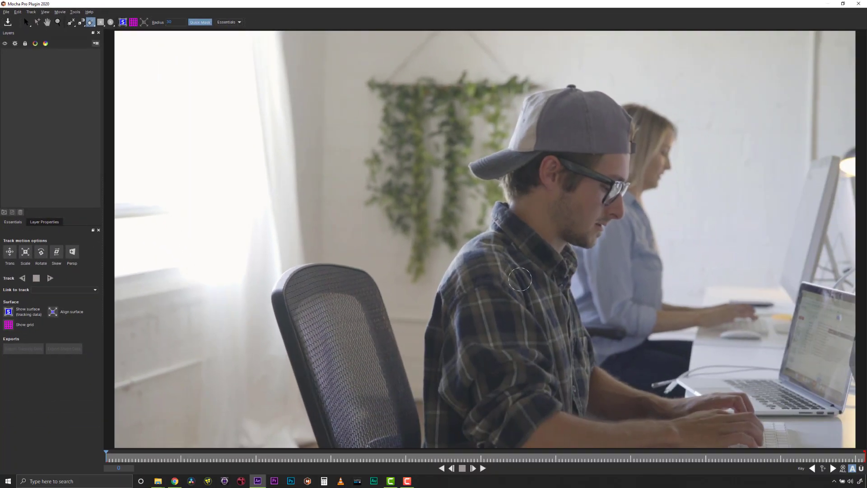
key(bracketleft)
key(bracketleft)
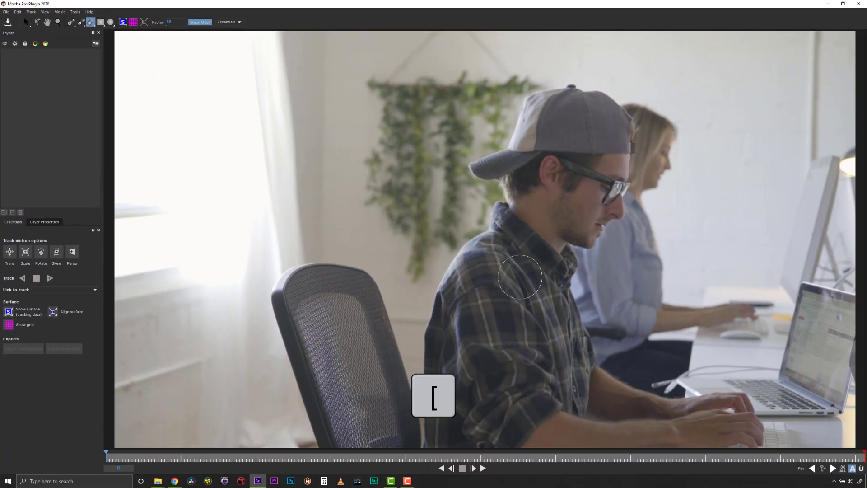
key(bracketright)
key(bracketleft)
key(bracketleft)
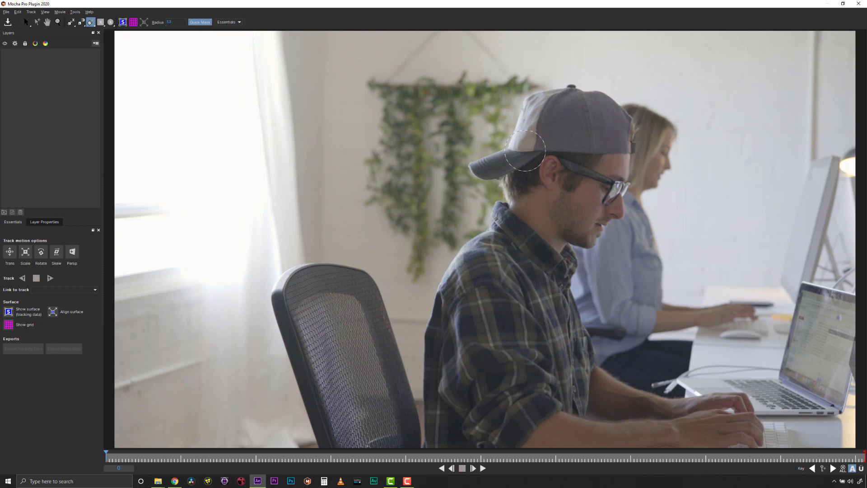
Step: Paint over the grey cap, erase stray paint, and convert it to a spline layer
drag(525, 147, 469, 164)
mouse_move(529, 151)
mouse_down()
mouse_move(529, 101)
mouse_move(570, 90)
mouse_move(609, 103)
mouse_move(624, 135)
mouse_move(548, 129)
mouse_up()
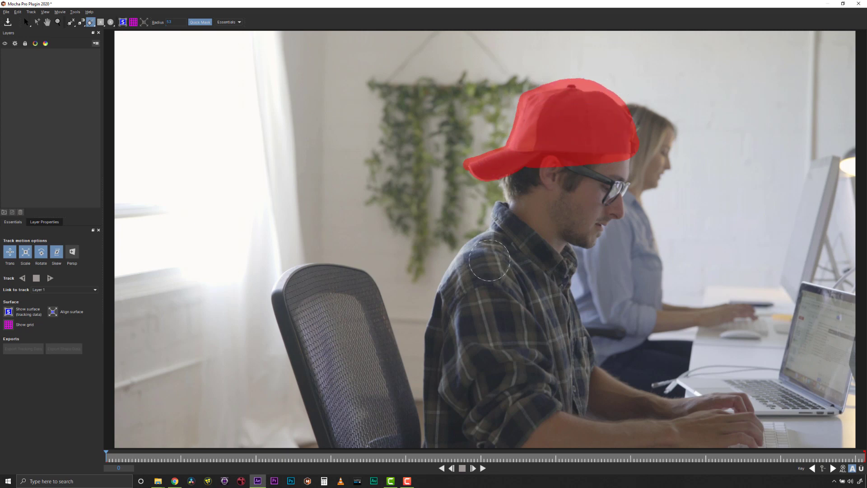
key(alt)
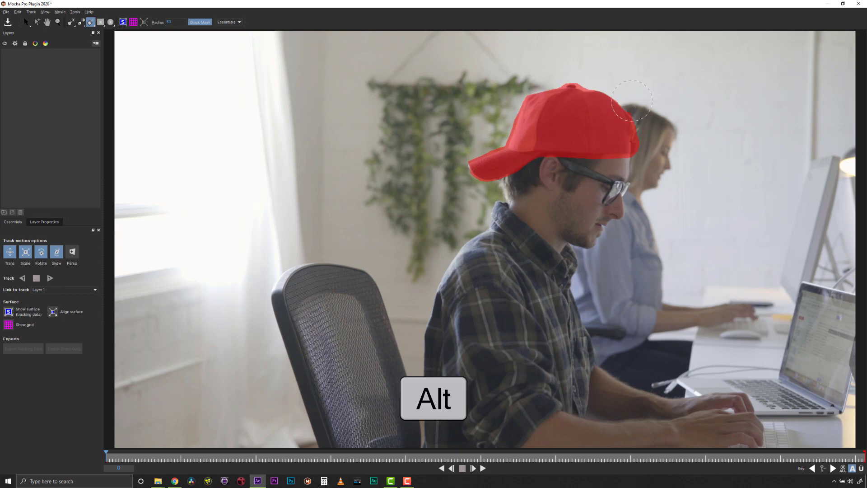
click(206, 23)
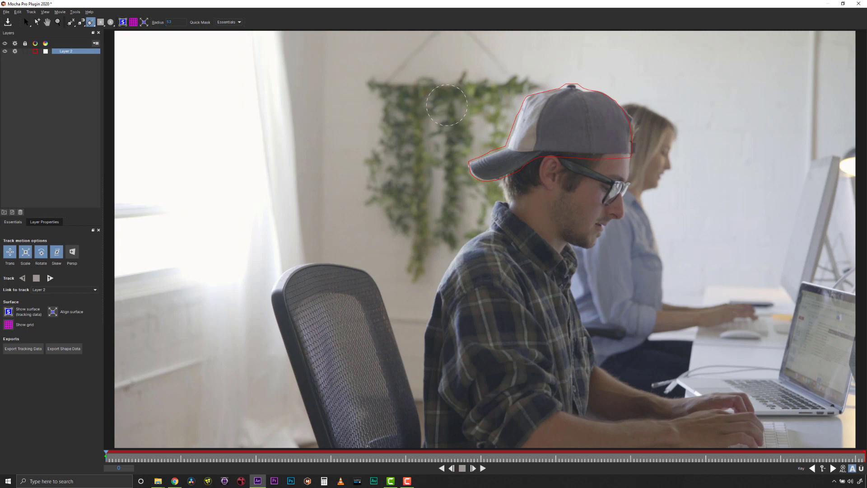
Step: Track the cap spline forward through the clip
click(50, 281)
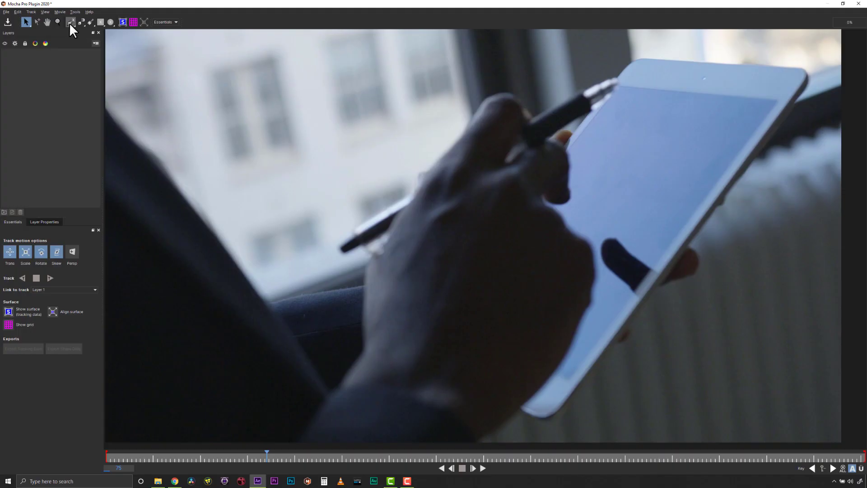
Step: Draw a point-by-point spline around the tablet screen and tablet outline
click(71, 22)
click(583, 146)
click(619, 93)
click(766, 107)
click(632, 281)
click(582, 357)
click(538, 422)
click(637, 346)
click(752, 198)
click(818, 93)
click(732, 51)
click(644, 51)
click(512, 101)
Step: Draw a second spline around the hand, pen and tablet edge
click(37, 22)
click(70, 22)
click(344, 352)
click(330, 278)
click(407, 130)
click(478, 70)
click(530, 83)
click(628, 64)
click(633, 89)
click(587, 130)
click(576, 177)
click(596, 228)
click(609, 287)
click(579, 372)
click(529, 424)
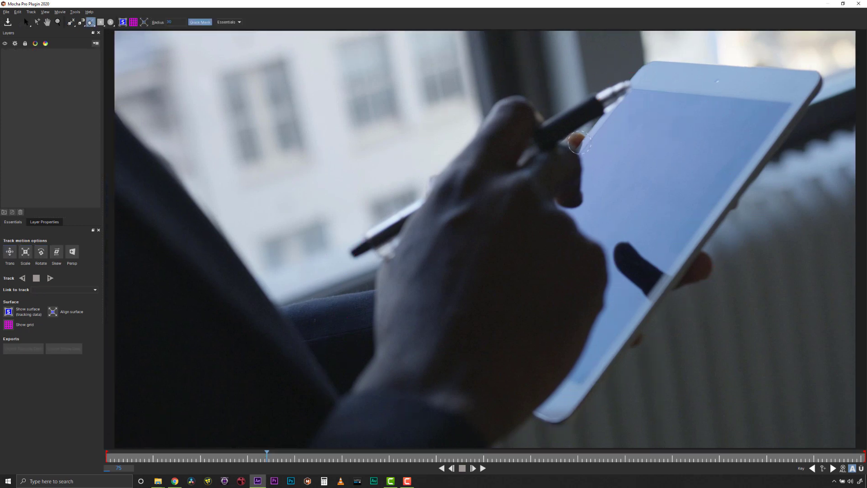
Step: Paint the tablet into a Layer 1 spline, then paint over the hand and stylus
mouse_move(588, 151)
mouse_down()
mouse_move(651, 69)
mouse_move(794, 83)
mouse_move(656, 75)
mouse_move(802, 99)
mouse_move(564, 413)
mouse_up()
click(192, 22)
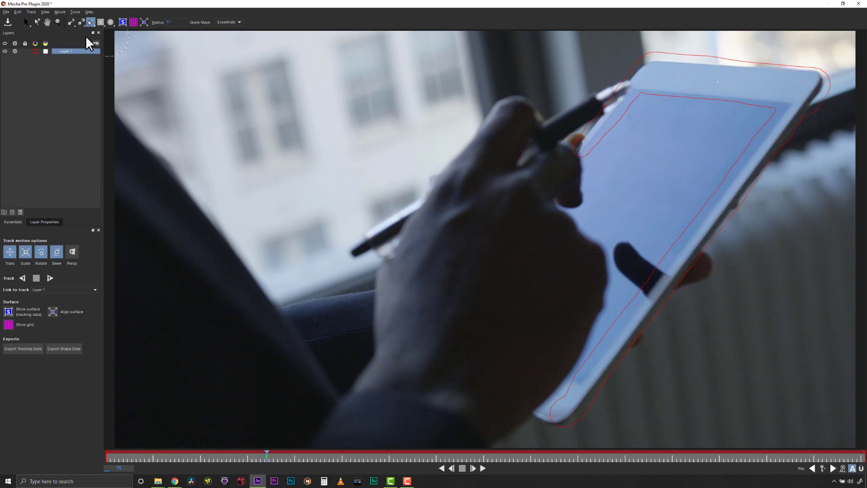
mouse_move(629, 84)
mouse_down()
mouse_move(572, 114)
mouse_move(589, 238)
mouse_move(576, 324)
mouse_move(562, 365)
mouse_move(526, 389)
mouse_move(574, 185)
mouse_move(559, 123)
mouse_move(521, 106)
mouse_move(396, 223)
mouse_move(469, 159)
mouse_move(533, 140)
mouse_move(531, 232)
mouse_move(505, 233)
mouse_move(459, 197)
mouse_move(417, 244)
mouse_move(390, 340)
mouse_move(437, 401)
mouse_move(471, 236)
mouse_move(478, 382)
mouse_move(494, 401)
mouse_move(460, 418)
mouse_move(482, 415)
mouse_up()
Step: Track the tablet layer backwards and fit its surface corners onto the tablet screen
click(22, 277)
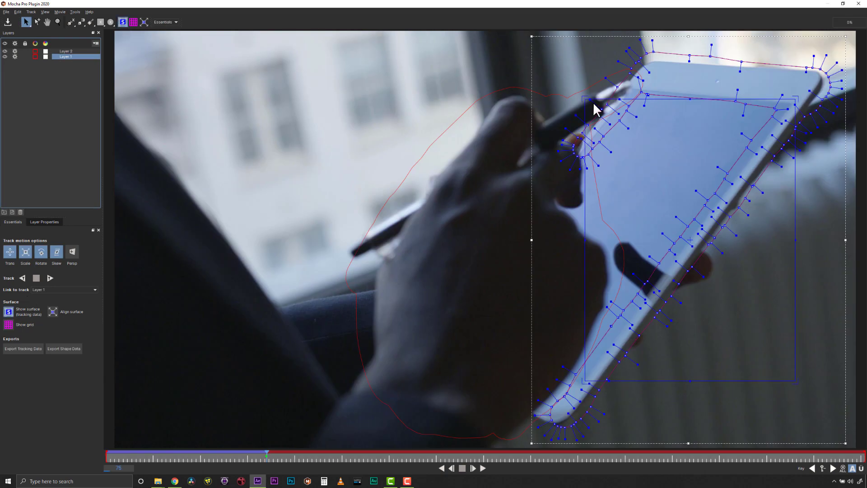
drag(582, 381, 443, 319)
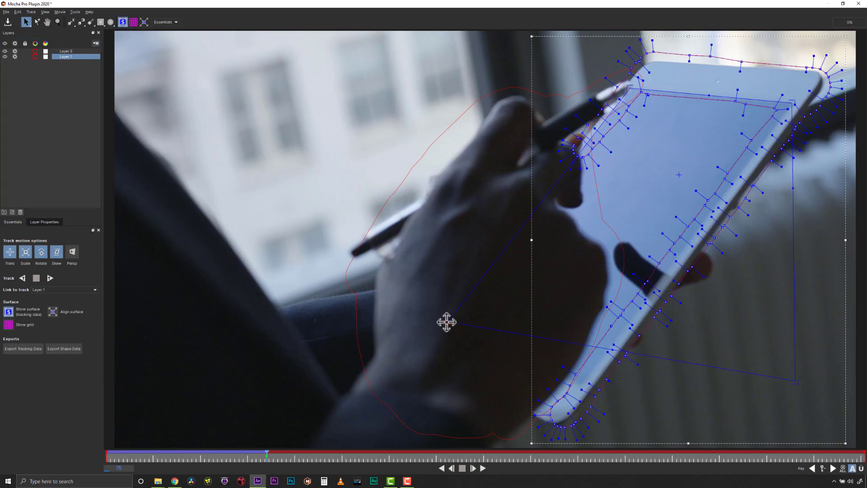
drag(794, 380, 577, 387)
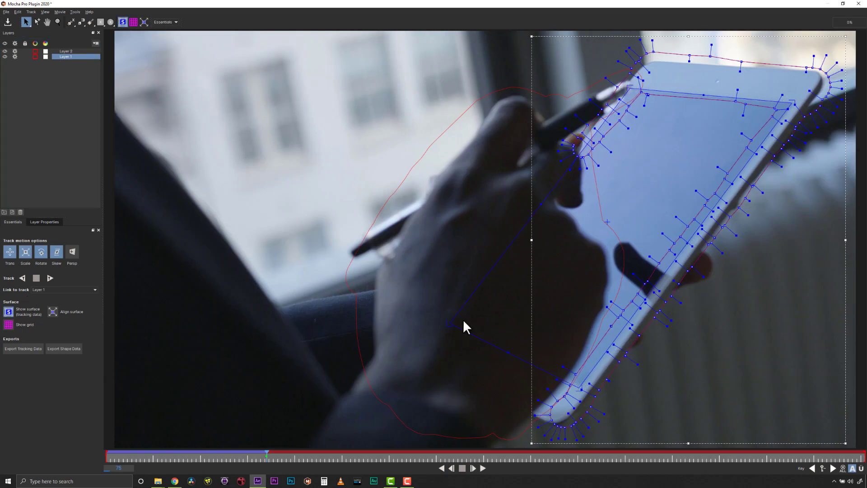
mouse_move(263, 454)
mouse_down()
mouse_move(201, 453)
mouse_move(267, 454)
mouse_up()
Step: Browse the Export Tracking Data formats, then close the dialog without exporting
click(23, 349)
click(420, 231)
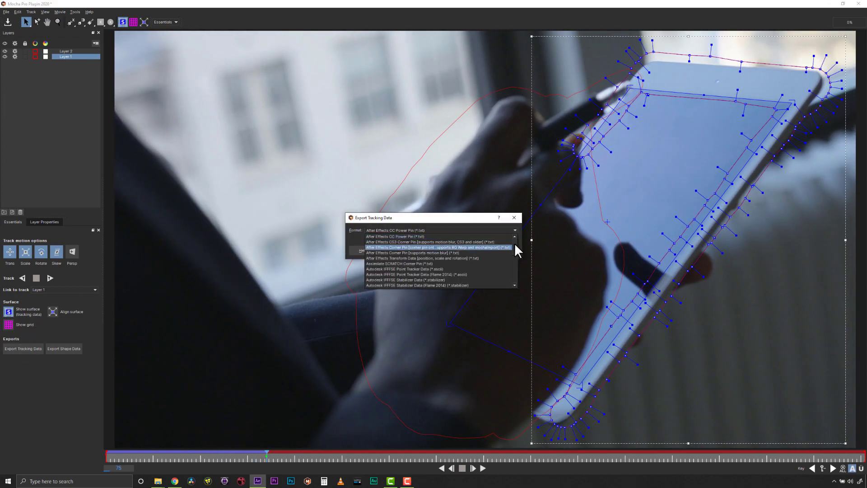
click(513, 230)
click(514, 218)
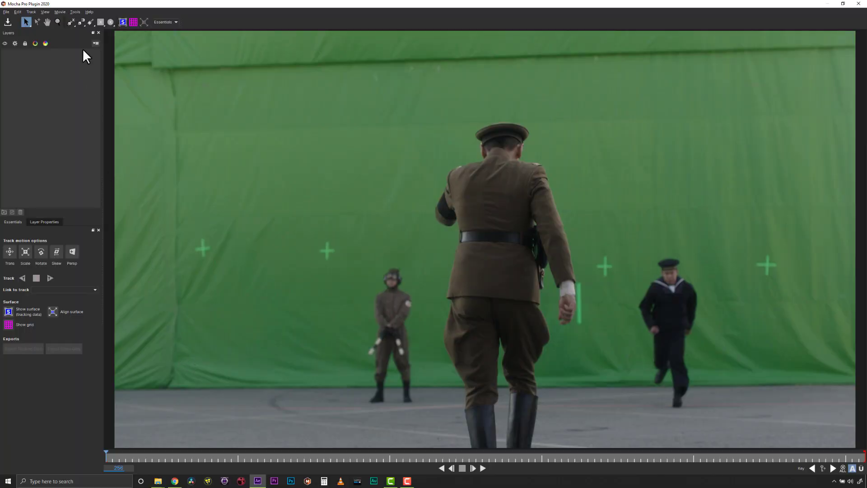
Step: Area-brush the four tracking crosses into Layer 1 and track it forward
click(92, 21)
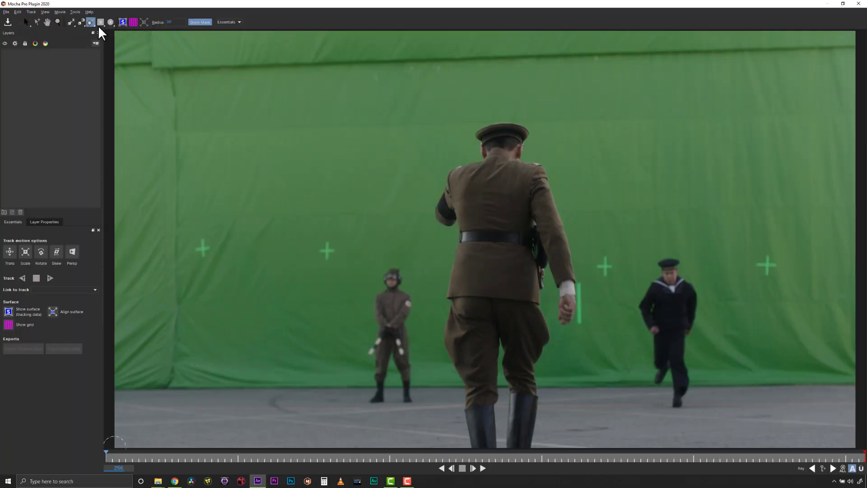
click(206, 247)
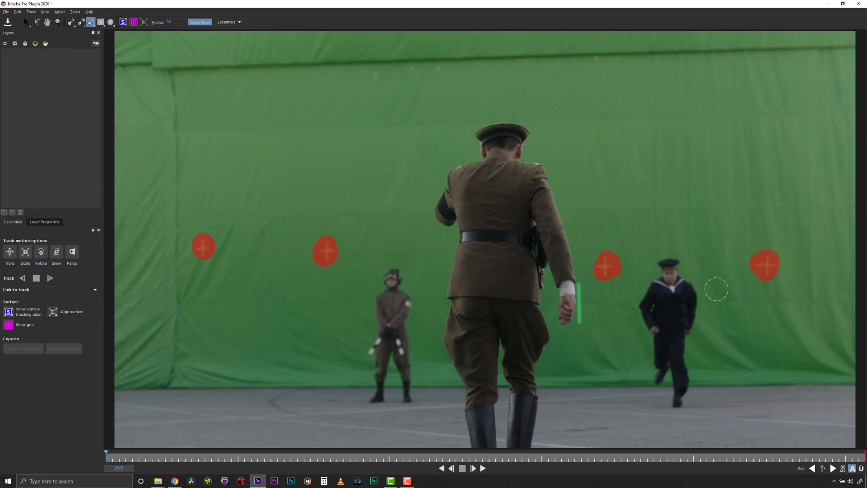
click(199, 22)
click(50, 279)
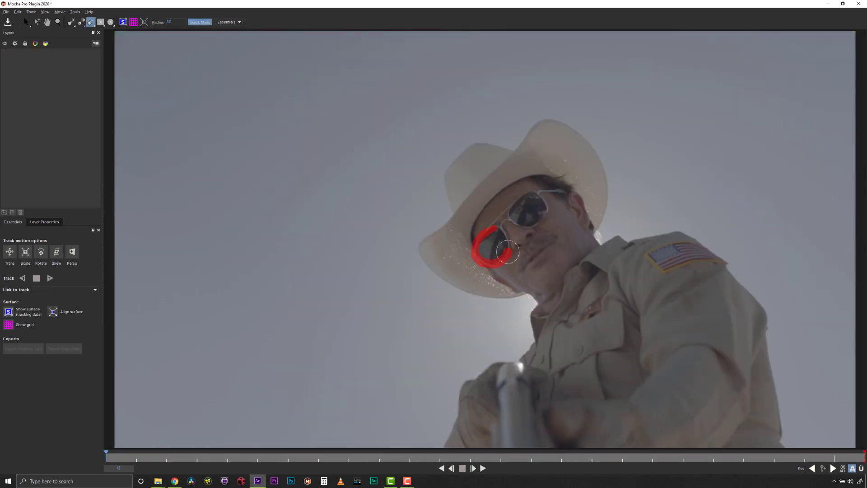
Step: Convert painted sunglasses and coffee cup into spline layers, then begin painting the phone
drag(533, 193, 500, 217)
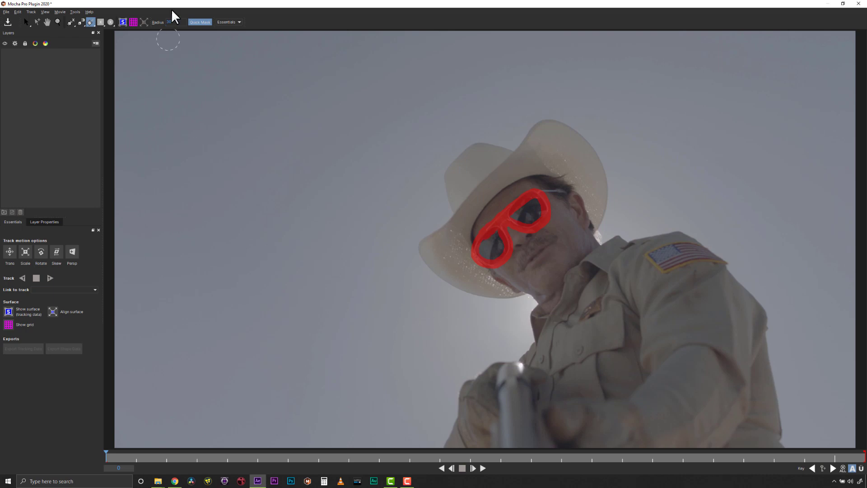
click(199, 22)
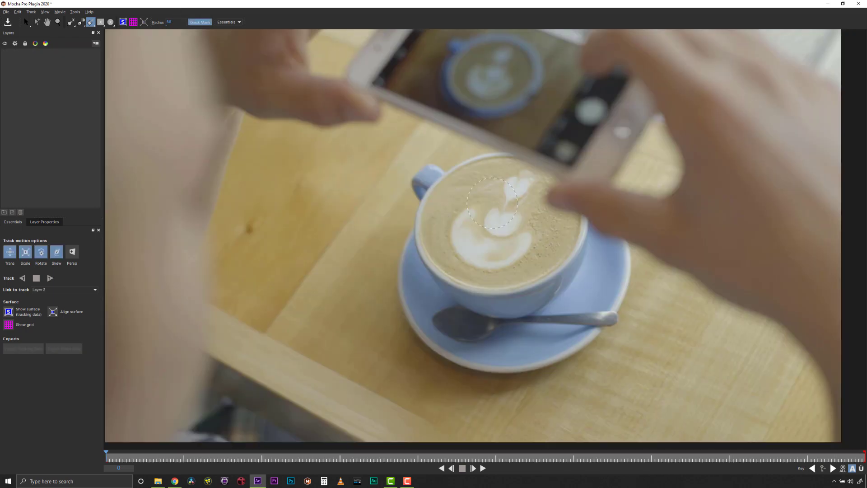
mouse_move(442, 174)
mouse_down()
mouse_move(567, 185)
mouse_move(521, 201)
mouse_up()
click(201, 22)
mouse_move(378, 79)
mouse_down()
mouse_move(581, 72)
mouse_move(592, 113)
mouse_move(479, 76)
mouse_up()
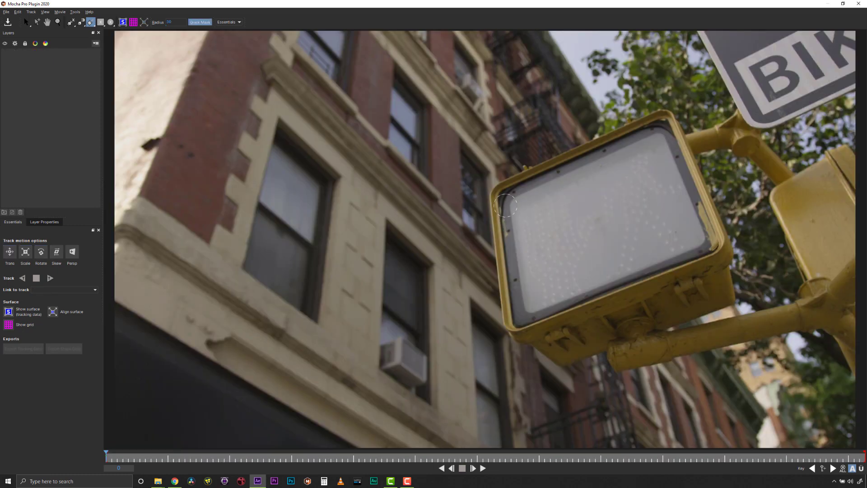
Step: Paint the traffic signal, two pedestrians' faces and the office monitor, converting the monitor to splines
mouse_move(498, 200)
mouse_down()
mouse_move(524, 323)
mouse_move(705, 203)
mouse_move(504, 194)
mouse_up()
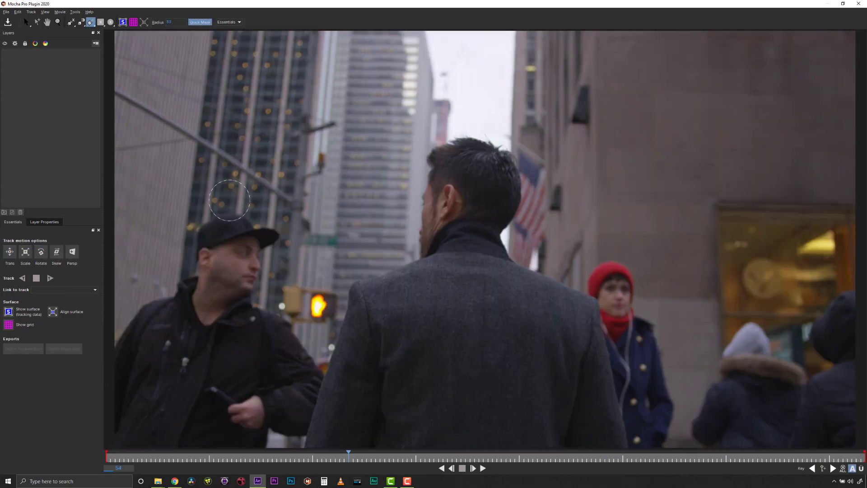
drag(233, 239, 235, 282)
drag(614, 281, 620, 300)
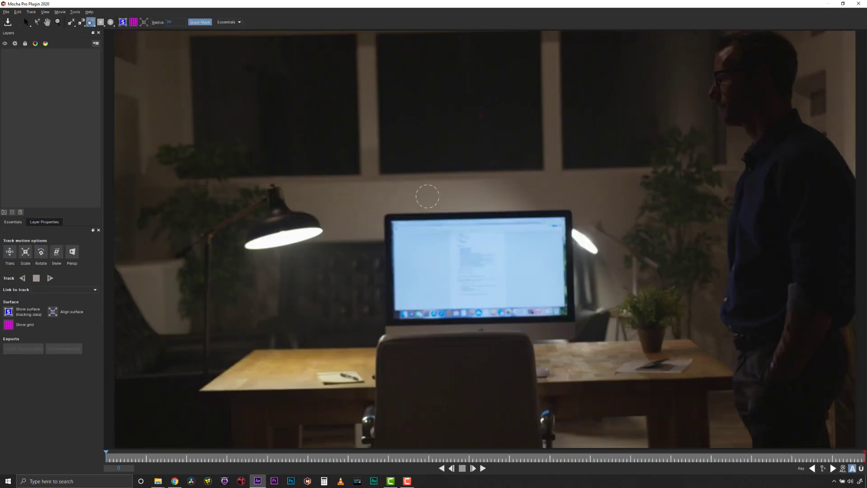
mouse_move(385, 219)
mouse_down()
mouse_move(553, 214)
mouse_move(562, 317)
mouse_move(404, 320)
mouse_move(386, 213)
mouse_up()
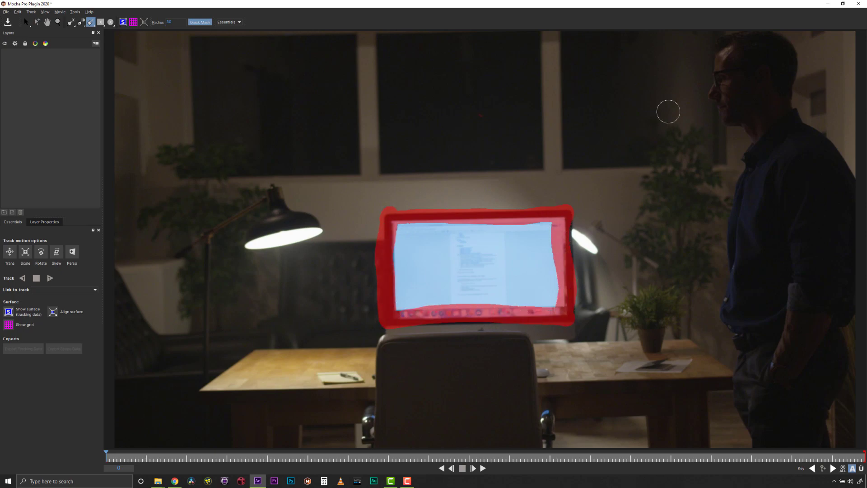
click(201, 22)
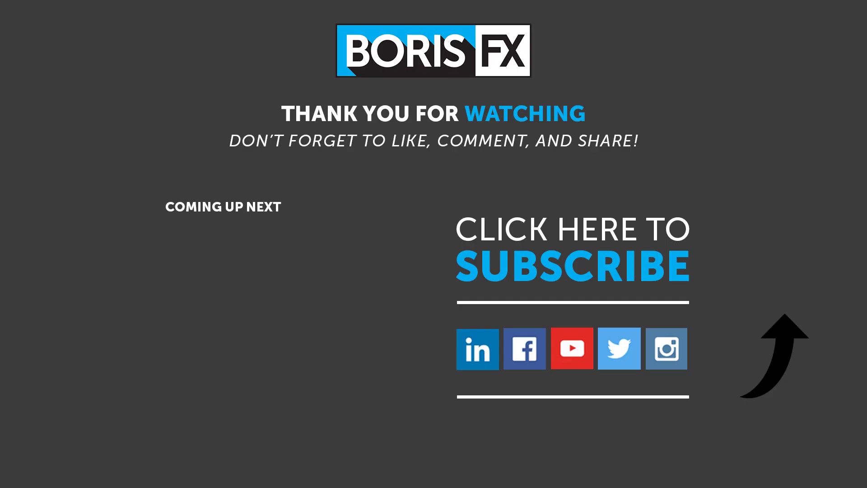